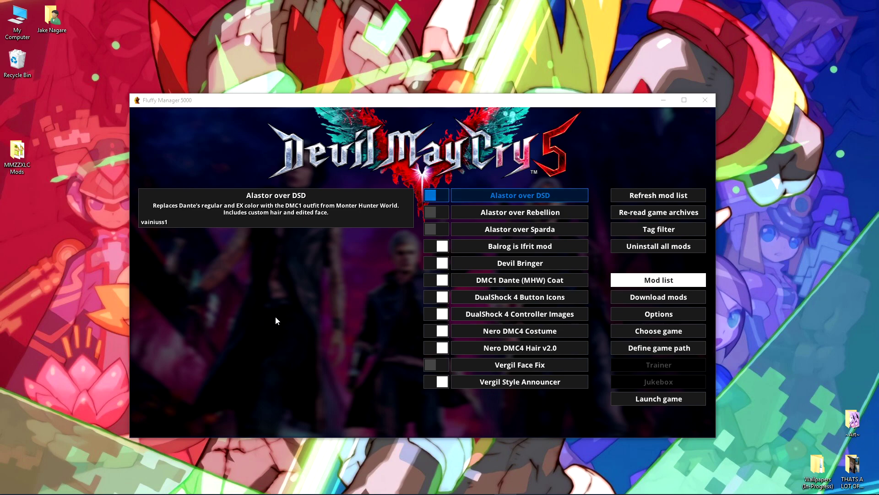
In Define game info, select Custom Game 1 and rename it 'Mega Man Zero/ZX Legacy Collection'.
click(250, 113)
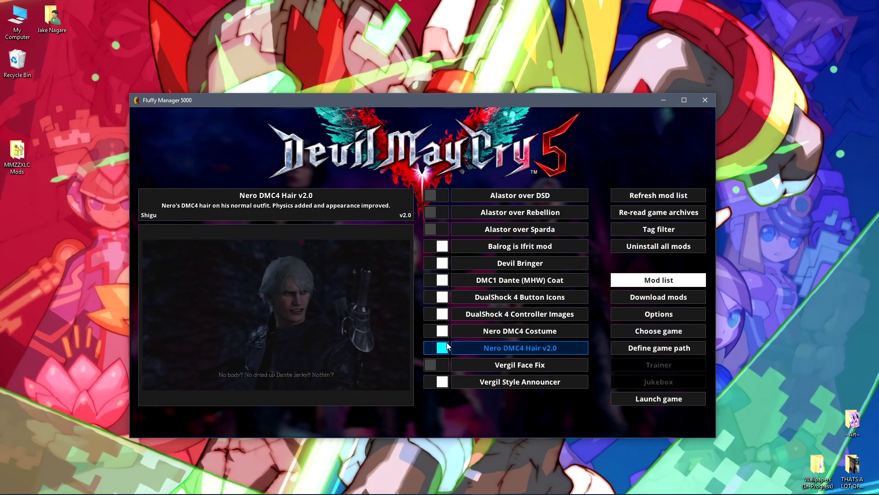
click(640, 318)
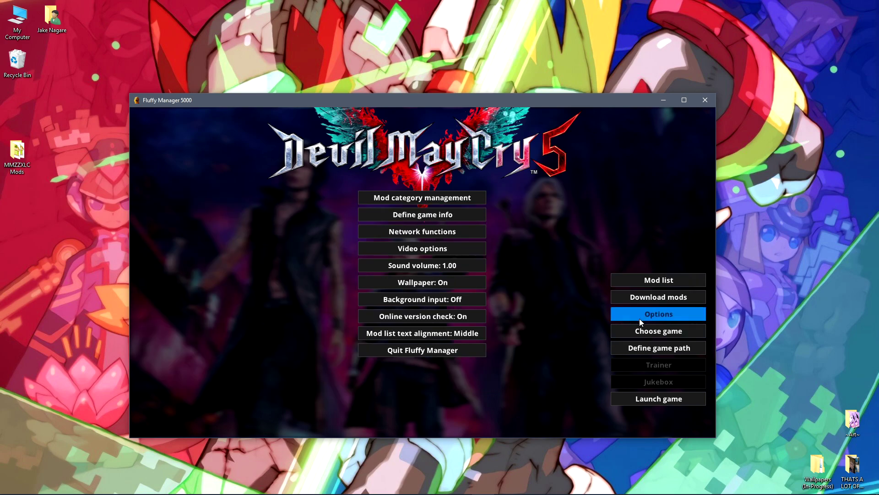
click(417, 215)
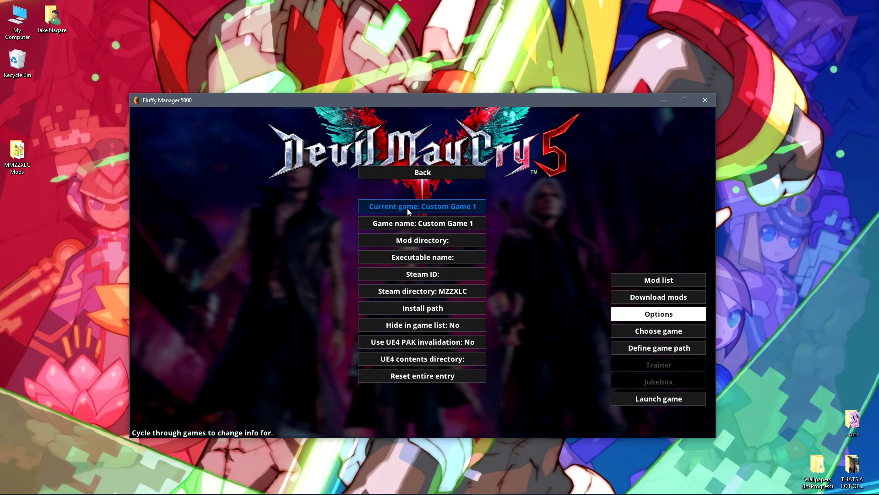
click(407, 208)
scroll(416, 298, down, 5)
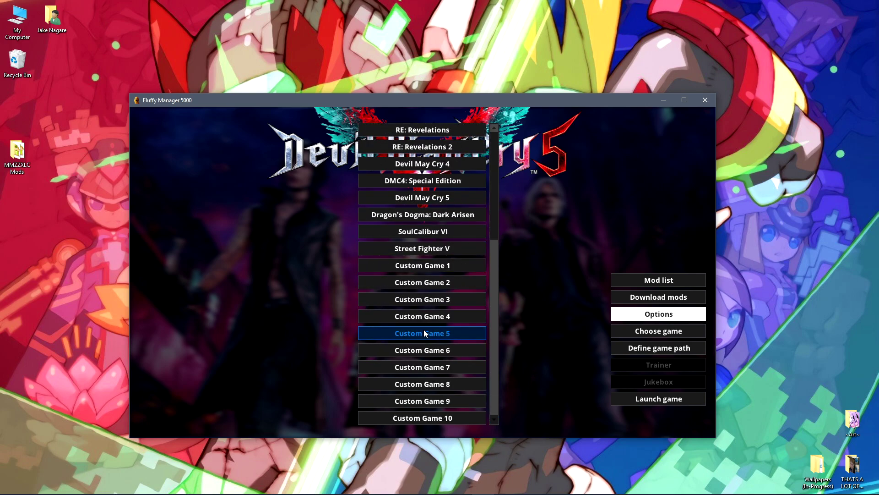
scroll(424, 333, up, 1)
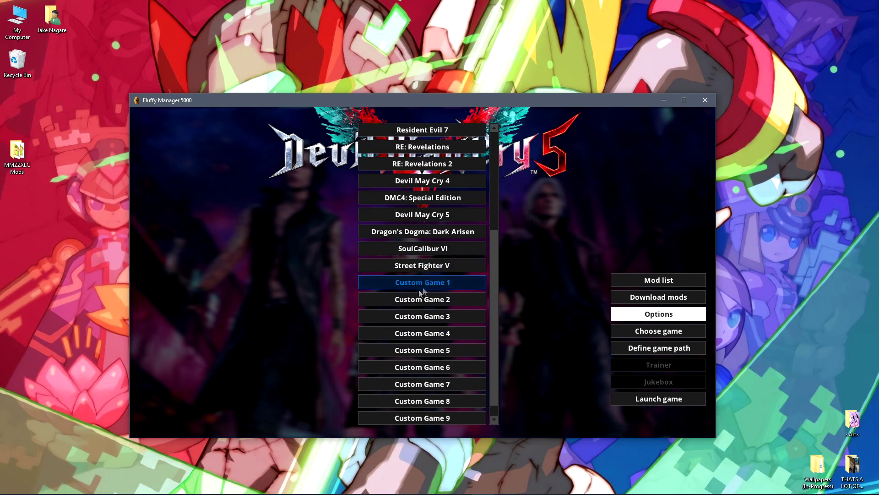
click(430, 283)
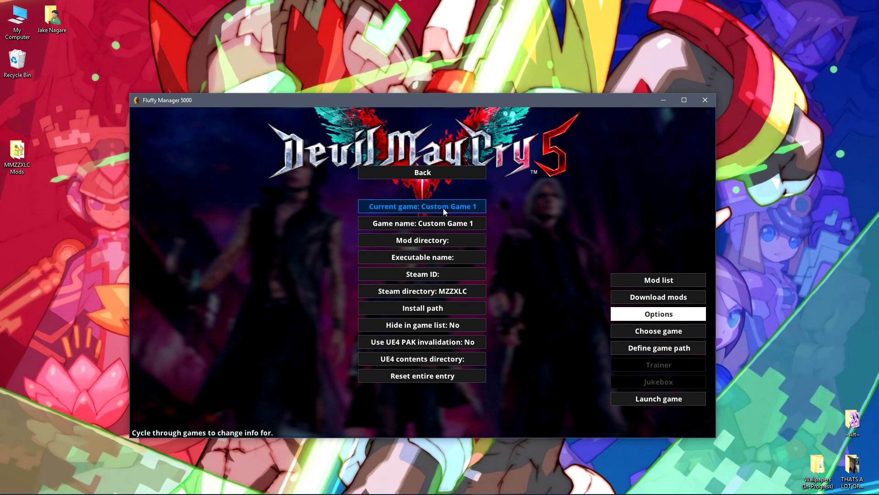
click(441, 223)
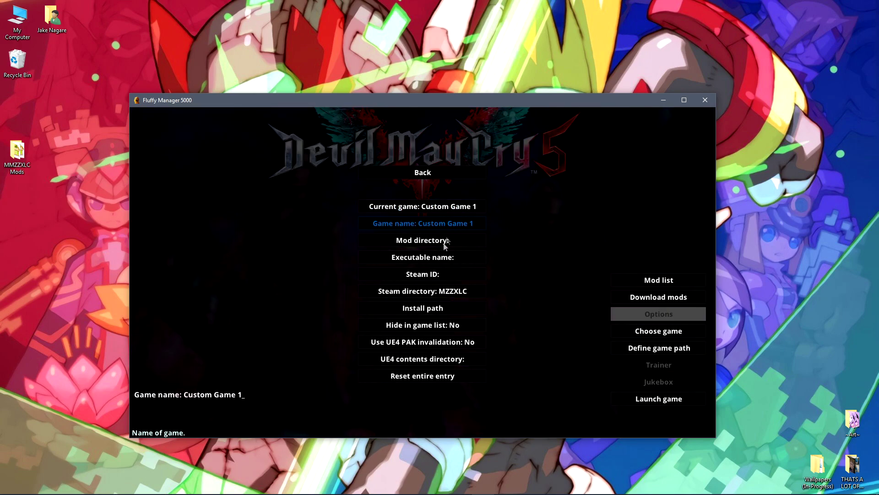
key(BackSpace)
key(BackSpace)
key(BackSpace)
key(BackSpace)
key(BackSpace)
key(BackSpace)
key(BackSpace)
key(BackSpace)
key(BackSpace)
key(BackSpace)
key(BackSpace)
text(Mega)
text( Man Zero)
text(/ZX Legac)
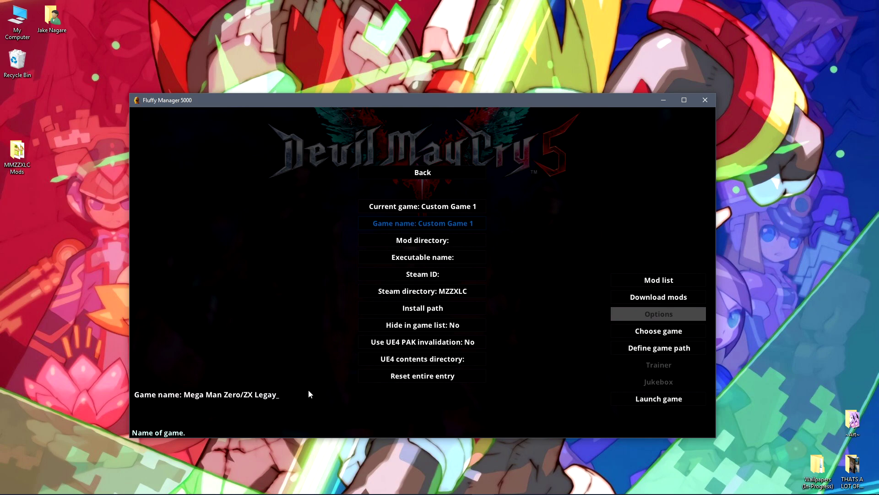
text(y Collection)
key(Return)
Set the mod directory to MMZZXLC and the executable name to MZZXLC.exe.
click(405, 247)
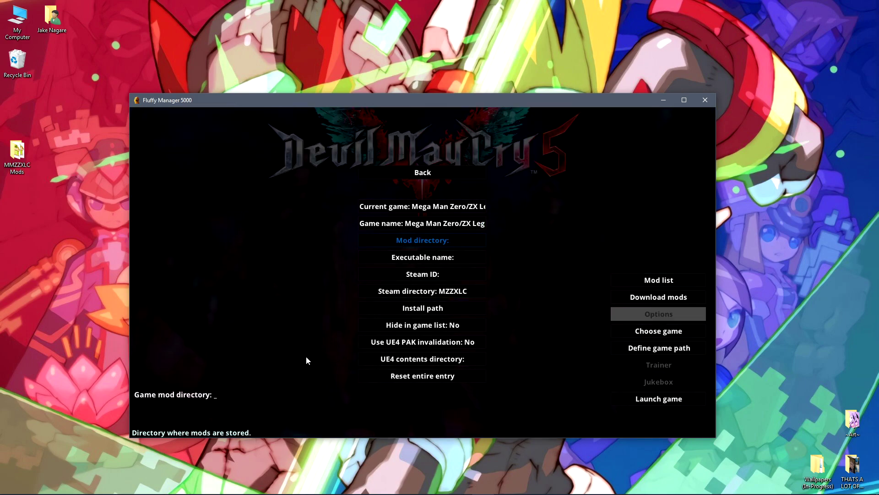
text(MMZ)
text(ZXLC)
key(Return)
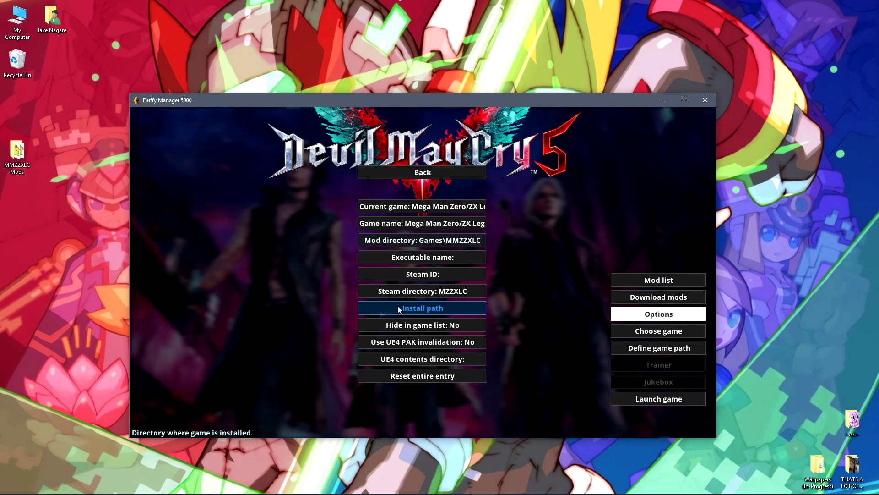
click(432, 255)
text(MZZXLC.exe)
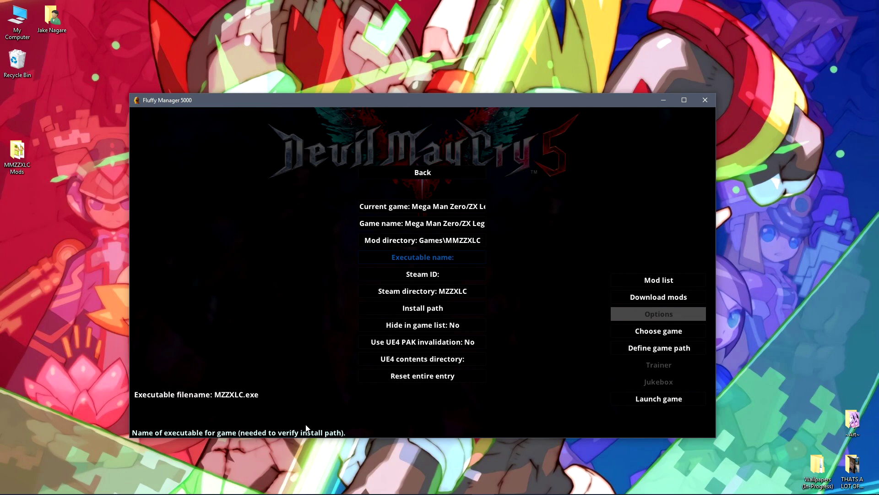
key(Return)
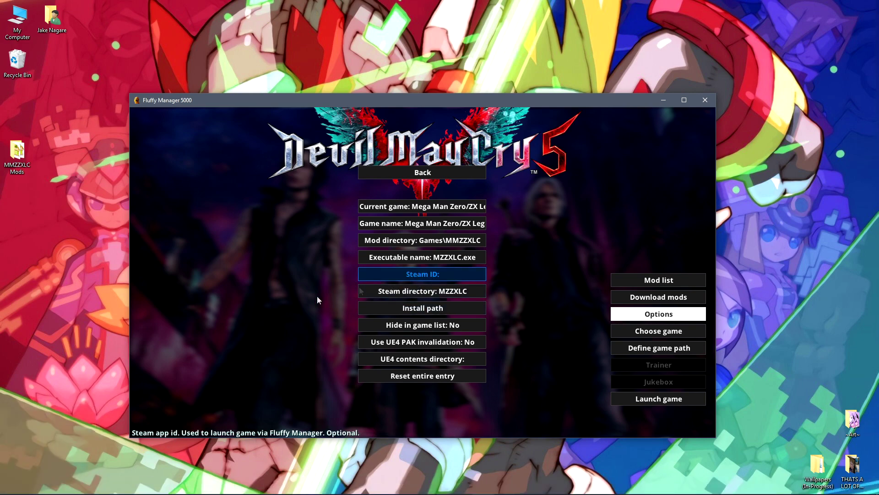
click(45, 481)
Search SteamDB for the Legacy Collection and select its app ID 999020.
text(mega man zero zx lega)
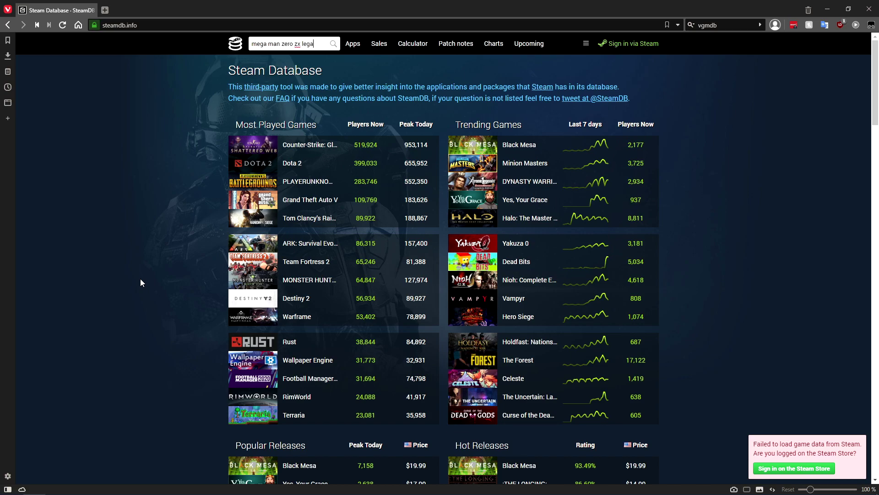
text(collection)
key(Return)
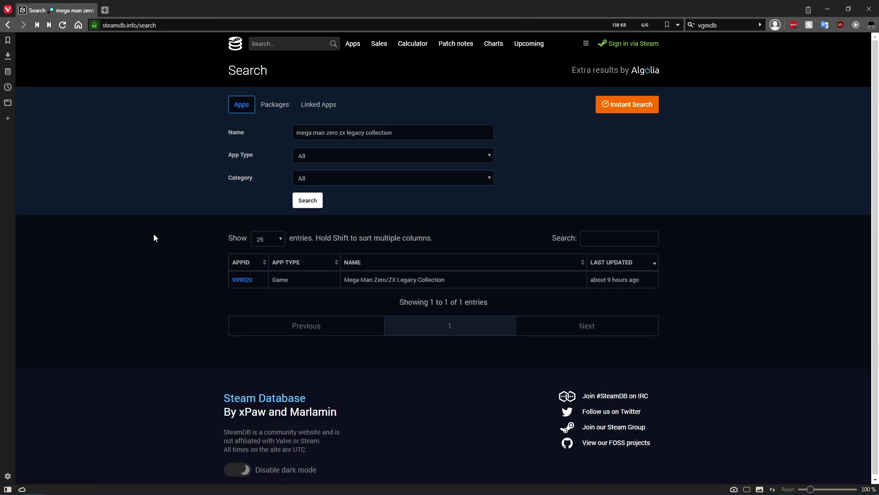
mouse_move(239, 280)
mouse_down()
mouse_move(253, 279)
mouse_move(232, 279)
mouse_up()
key(ctrl+c)
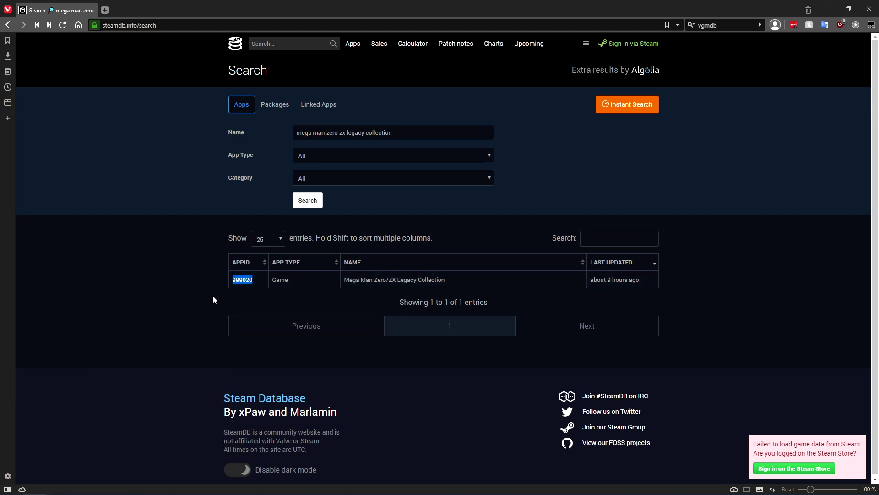
Paste 999020 as the game's Steam ID in Fluffy Manager.
click(483, 486)
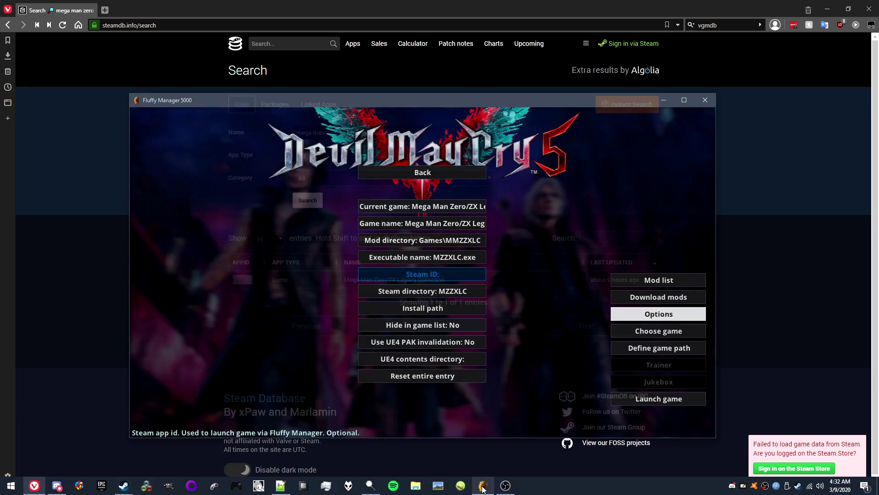
click(441, 271)
key(ctrl+v)
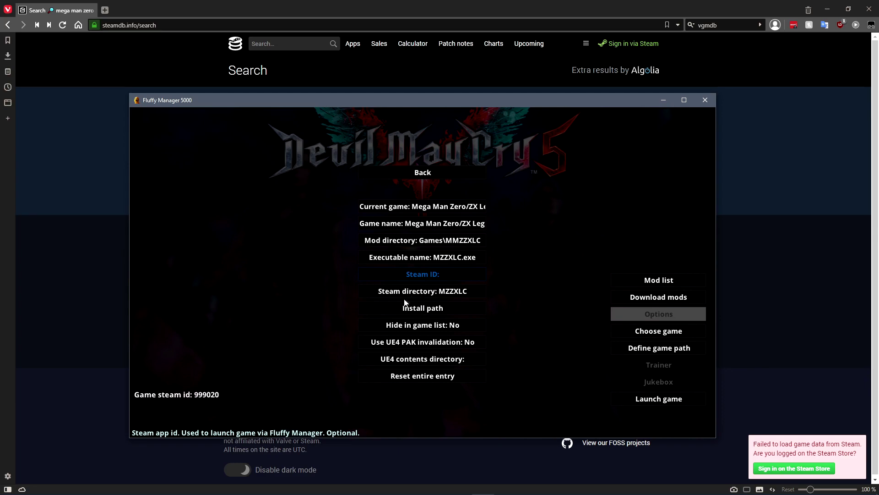
key(Return)
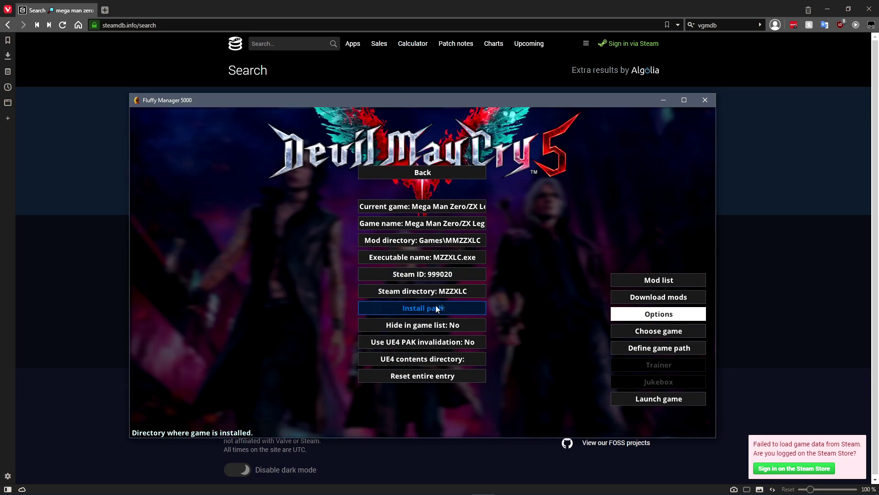
Choose Mega Man Zero/ZX Legacy Collection as the active game.
click(625, 329)
scroll(431, 343, down, 1)
click(405, 401)
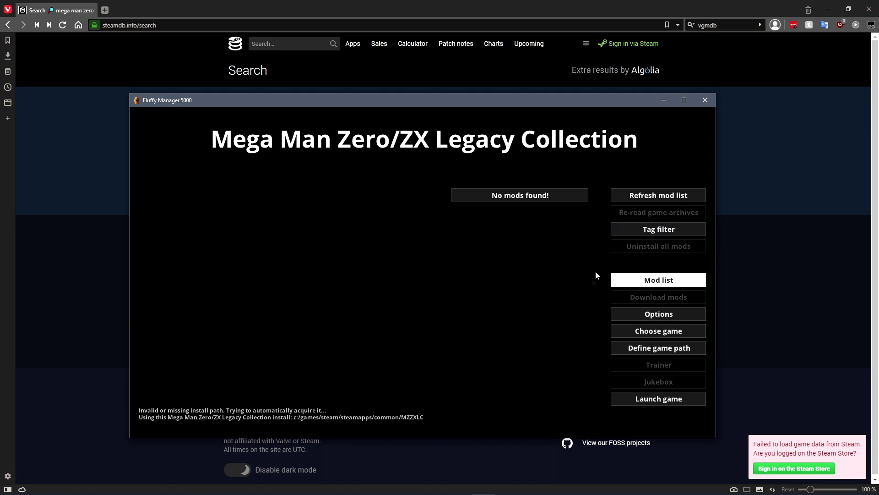
Extract MMZ_RST.7z in the MMZZXLC Mods folder to an MMZ_RST folder with 7-Zip.
click(826, 10)
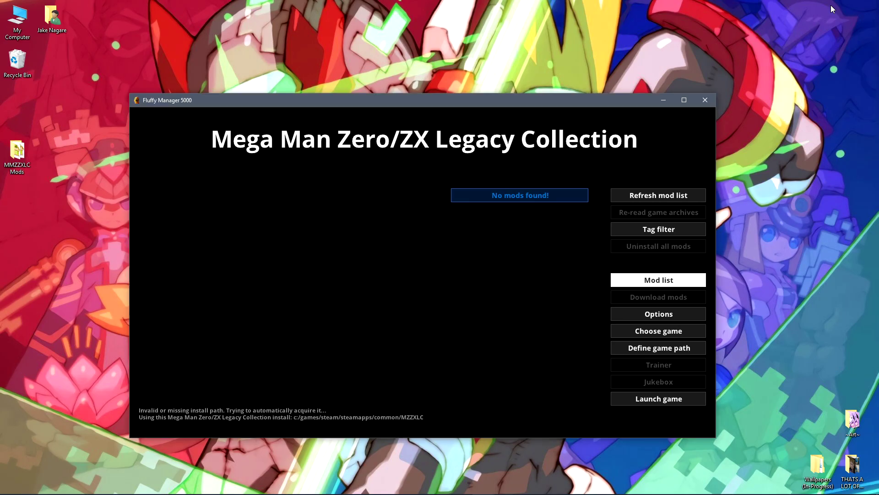
double_click(17, 153)
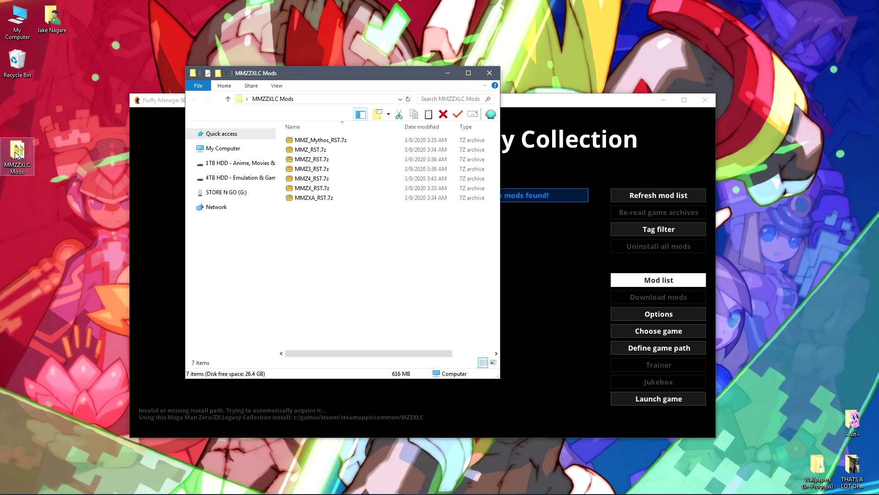
right_click(313, 151)
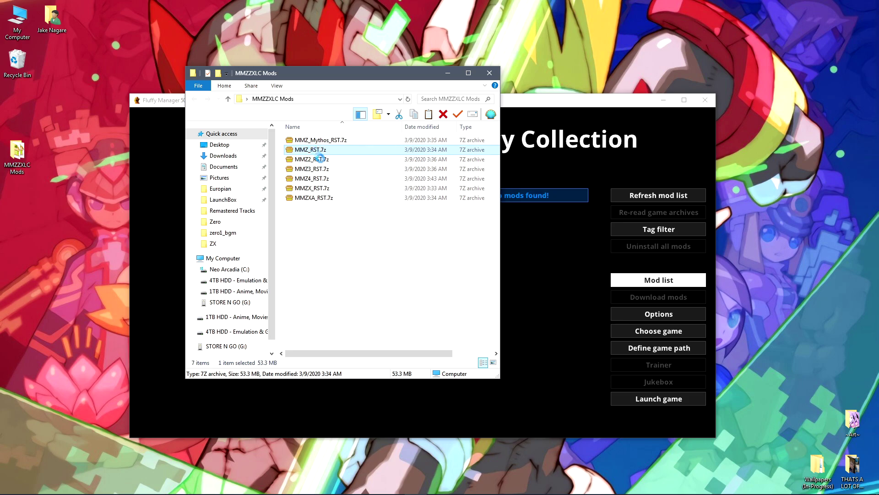
mouse_move(335, 175)
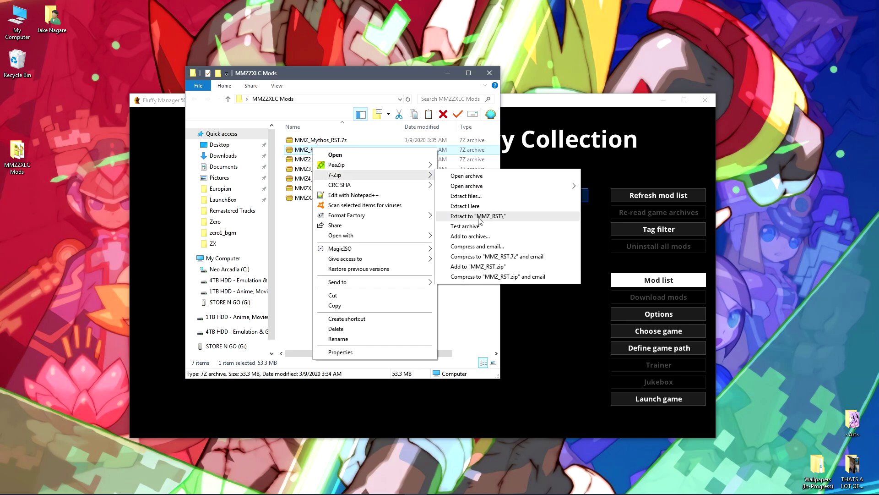
click(481, 216)
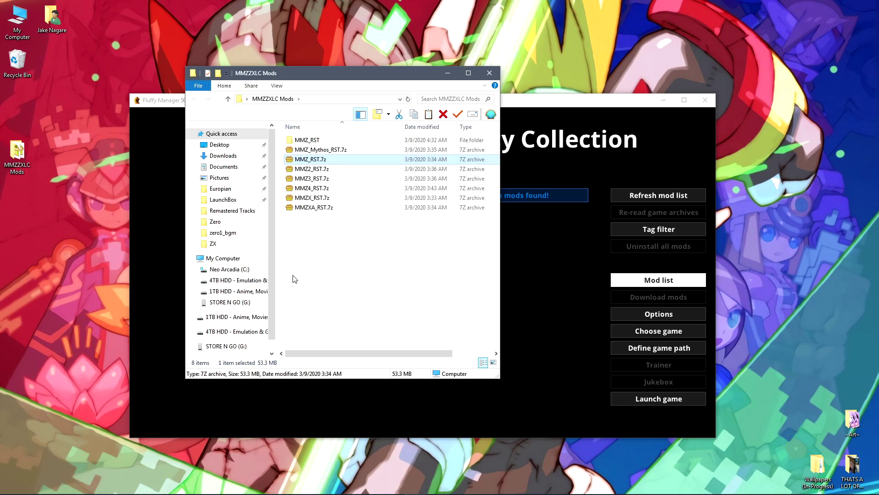
Browse to the Fluffy Manager 5000 Games\MMZZXLC\Mods folder on the C drive.
click(310, 139)
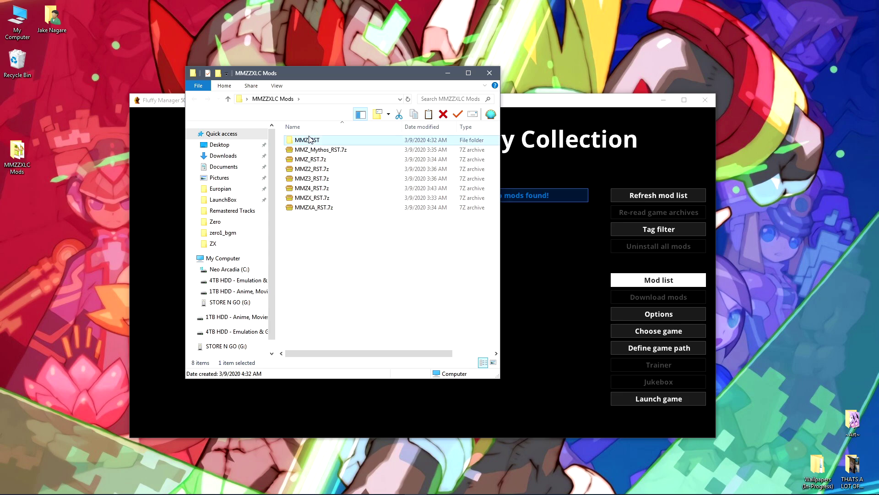
click(227, 272)
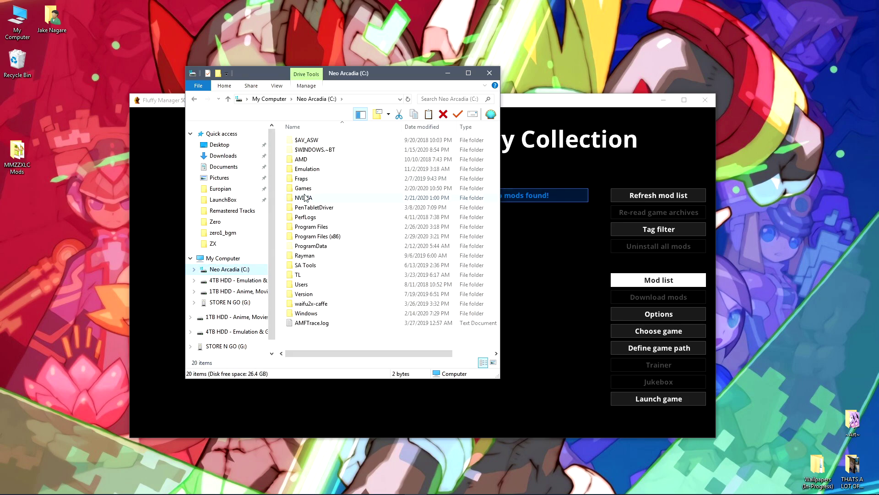
double_click(305, 197)
double_click(305, 160)
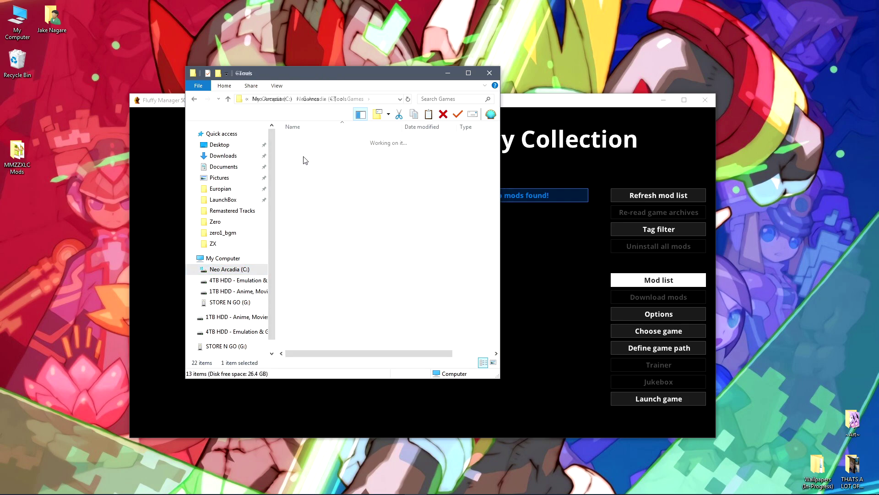
double_click(308, 141)
double_click(306, 141)
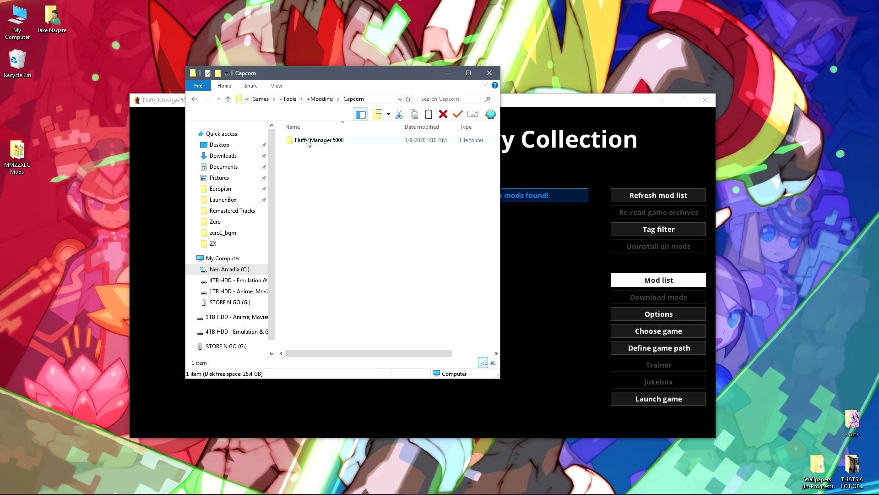
double_click(306, 141)
click(301, 151)
double_click(301, 151)
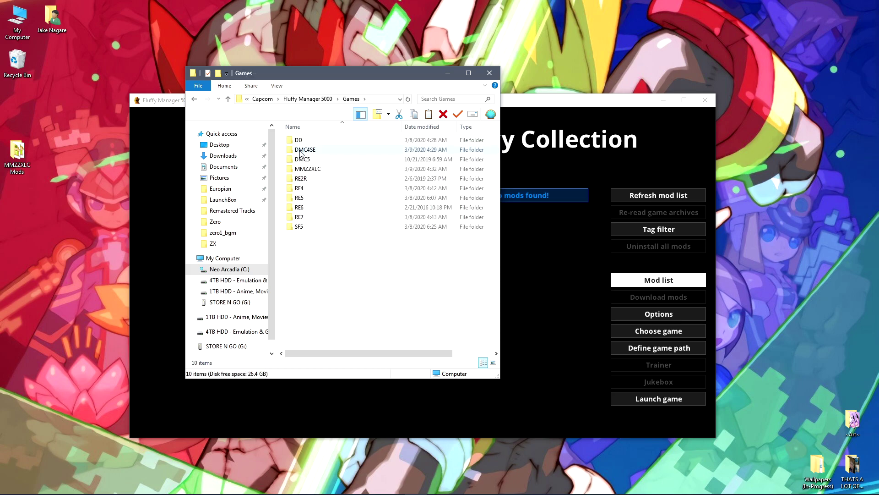
double_click(304, 169)
double_click(300, 140)
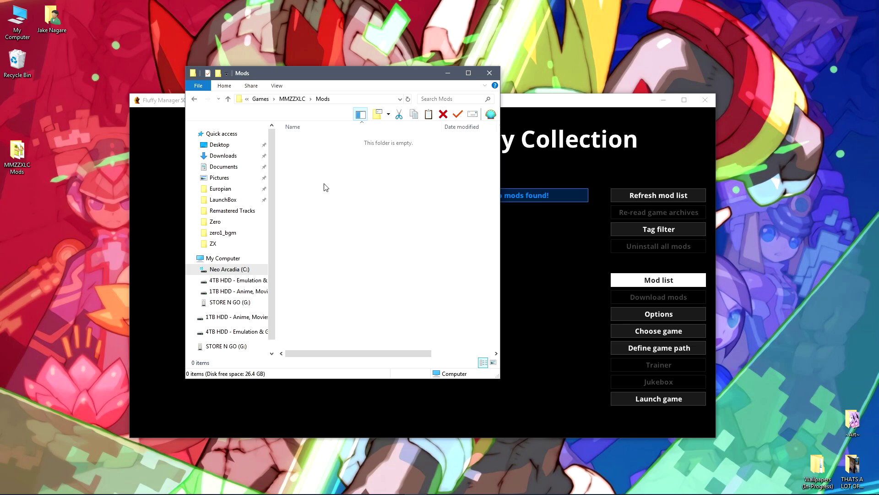
Paste the Remastered Tracks MMZ folder into Mods and permanently delete MMZ_RST.
key(ctrl+v)
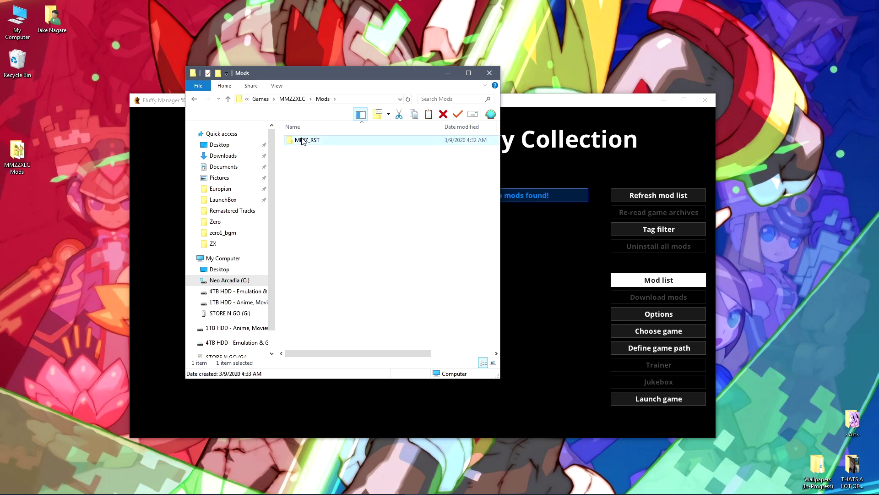
double_click(302, 141)
click(322, 99)
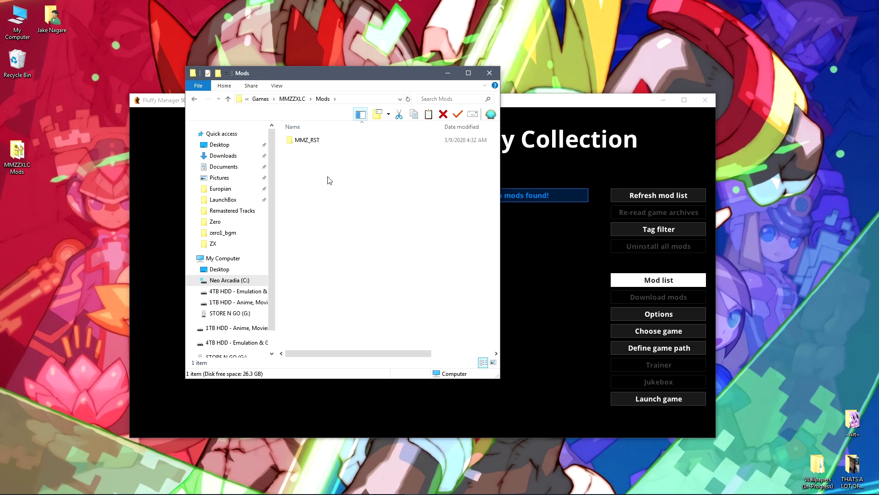
key(ctrl+v)
click(315, 141)
key(shift+Delete)
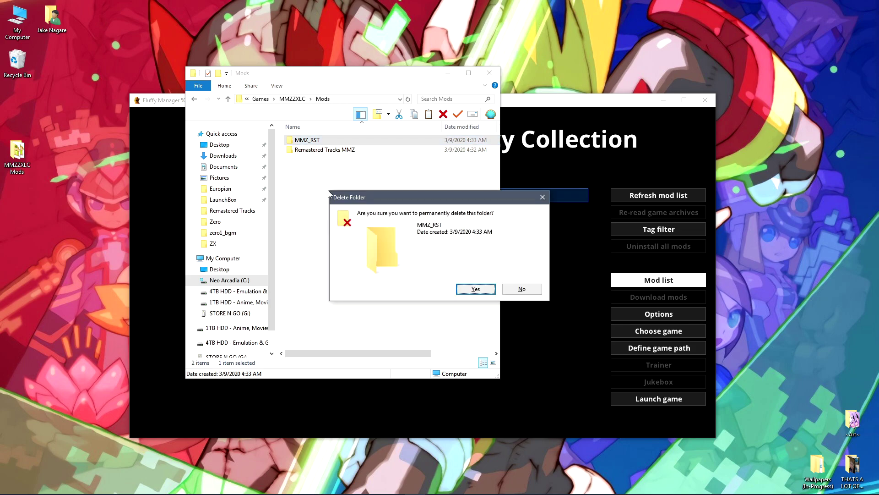
key(Return)
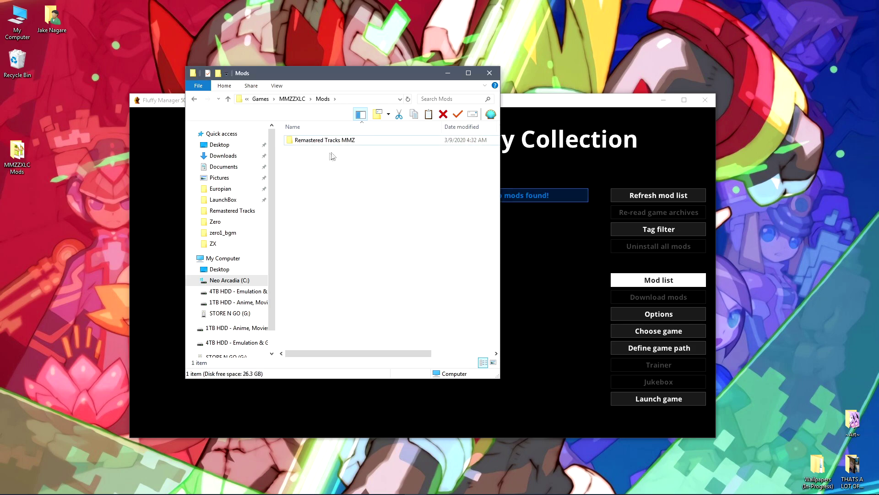
Check the Remastered Tracks MMZ folder's contents, then return to Mods.
click(325, 143)
double_click(324, 141)
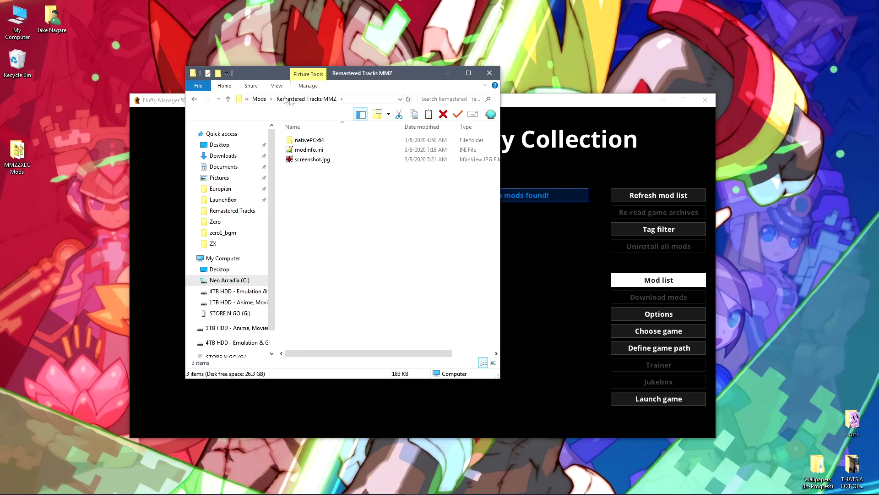
click(260, 99)
Refresh the mod list and tick Remastered Tracks MMZ to install it.
click(519, 104)
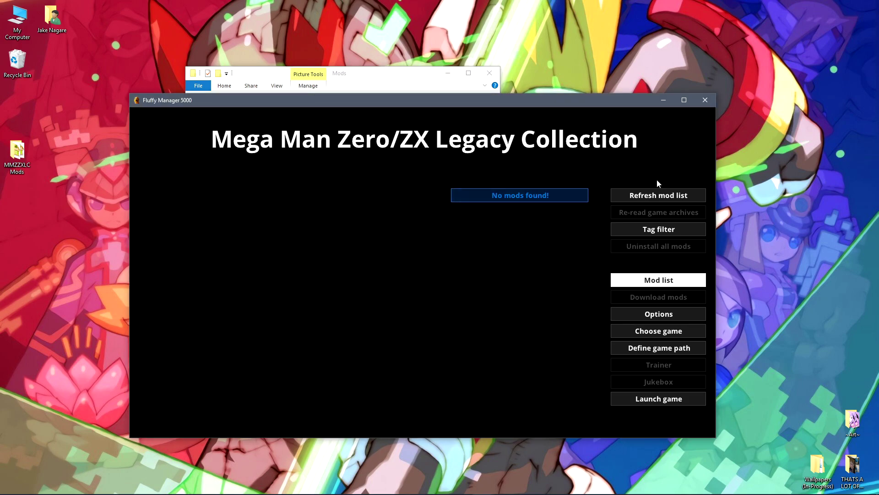
click(658, 195)
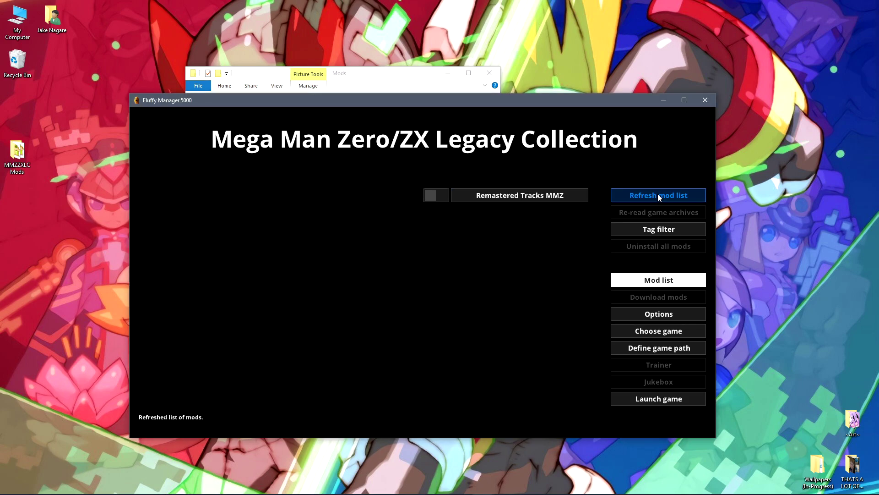
click(443, 196)
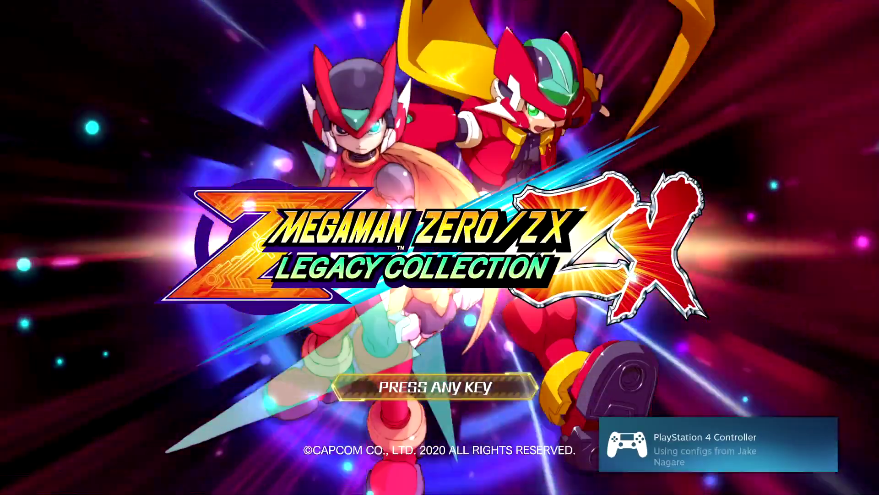
Continue from the Lv.A save and start the Find Hidden Base mission.
key(Return)
key(Return)
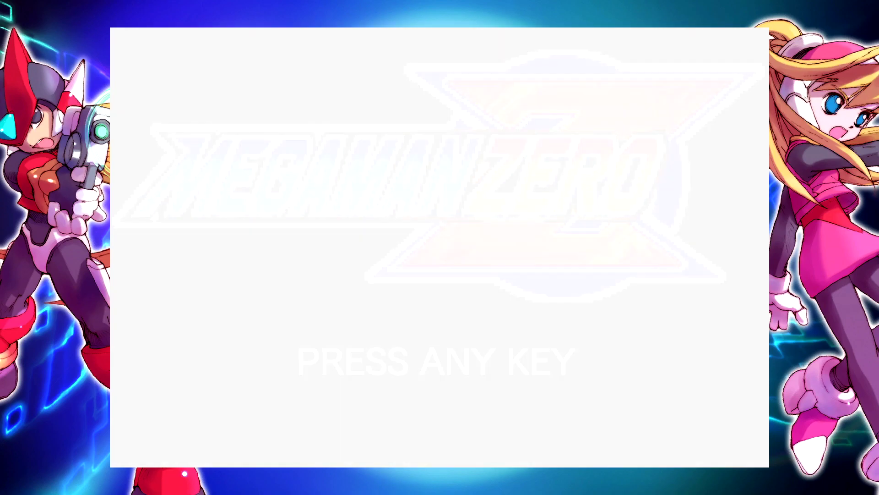
key(Return)
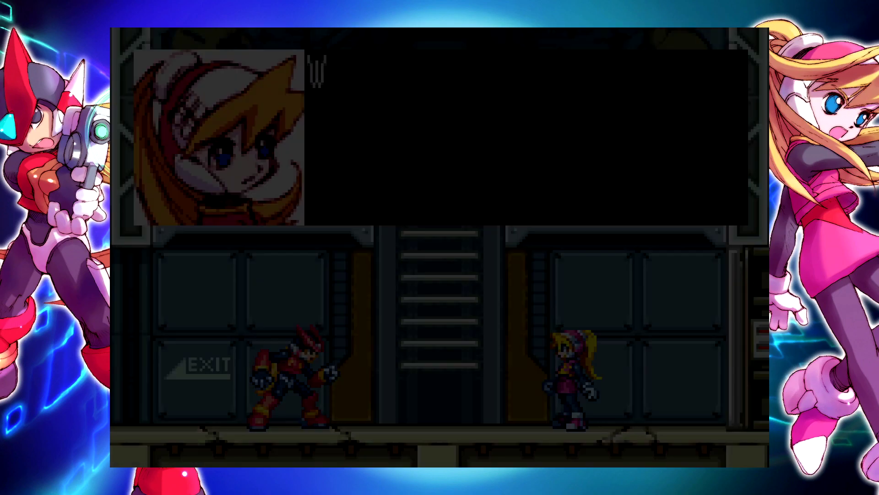
key(Return)
key(Return)
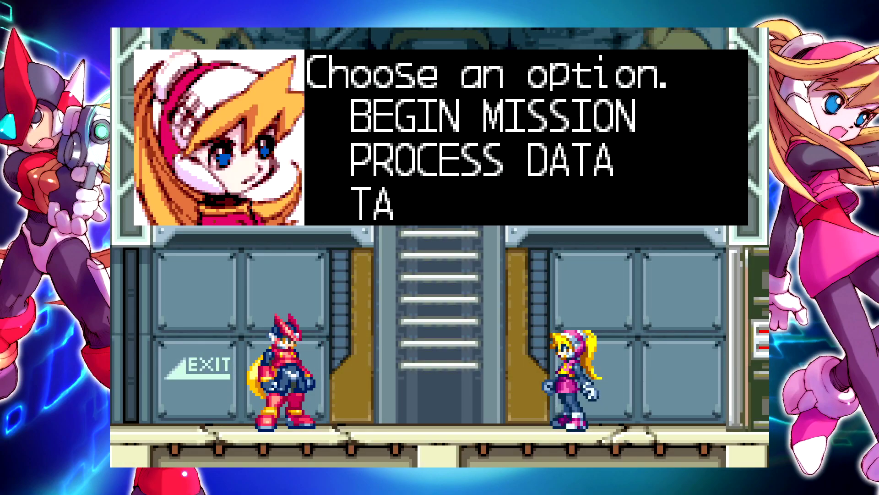
key(Return)
key(Down)
key(Down)
key(Down)
key(Up)
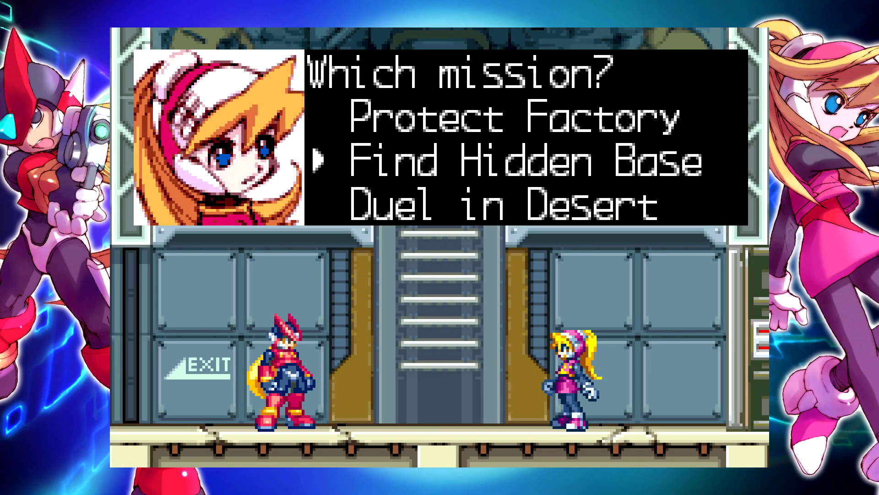
key(Return)
key(Return)
key(Return)
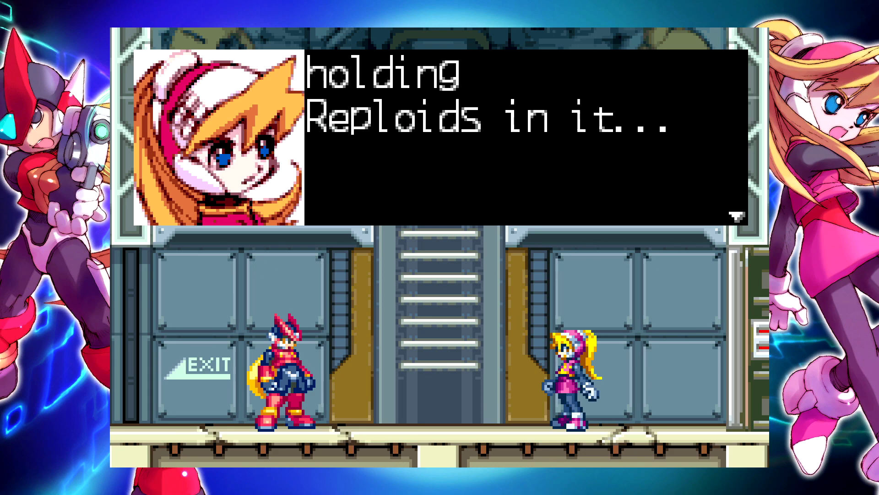
key(Return)
key(Return)
key(Return)
key(Return)
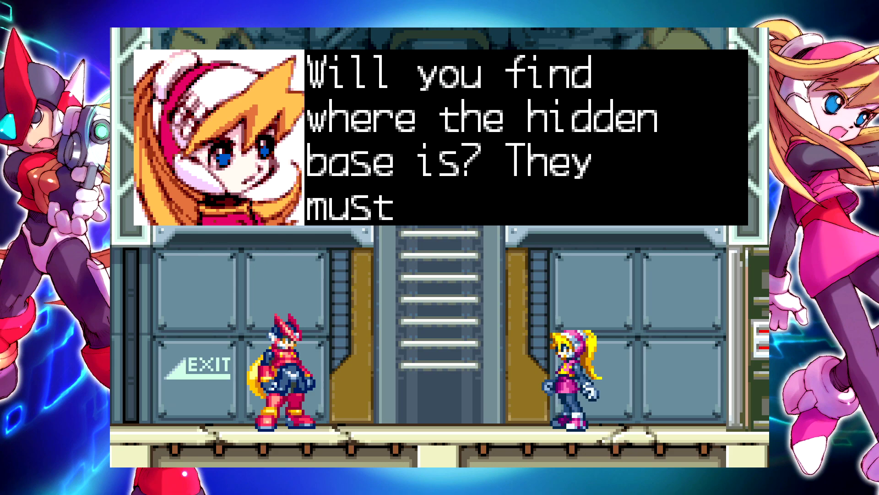
key(Return)
key(Return)
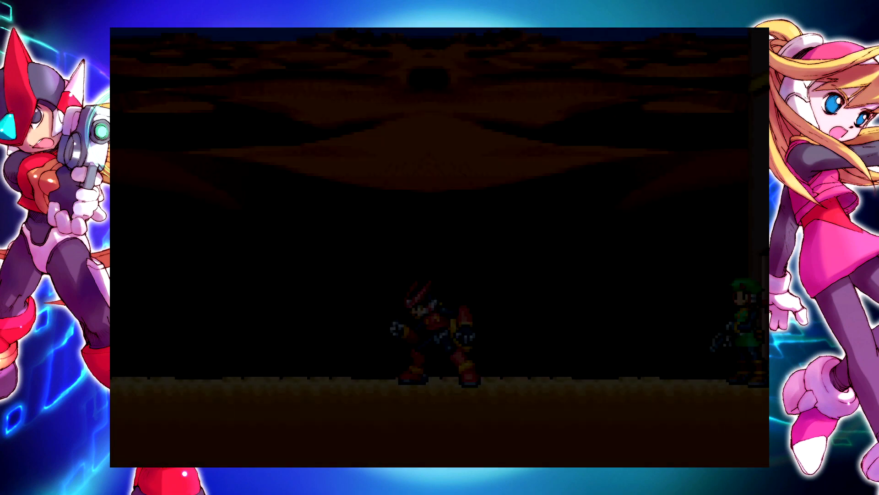
key(Return)
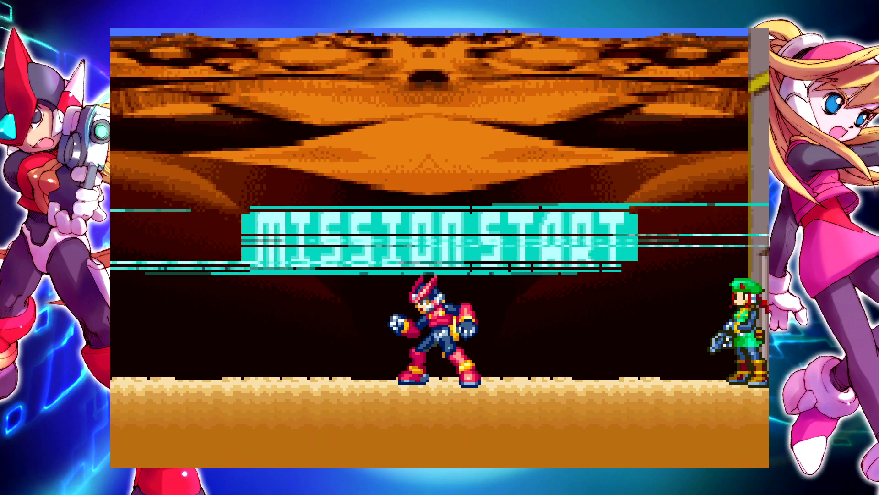
Run Zero through the desert, swing the saber, then quit to the menu.
key(Right)
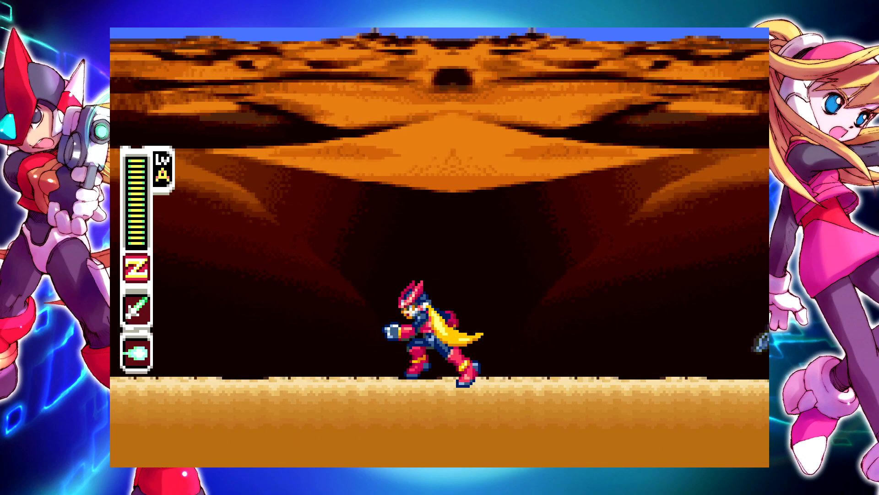
key(Right)
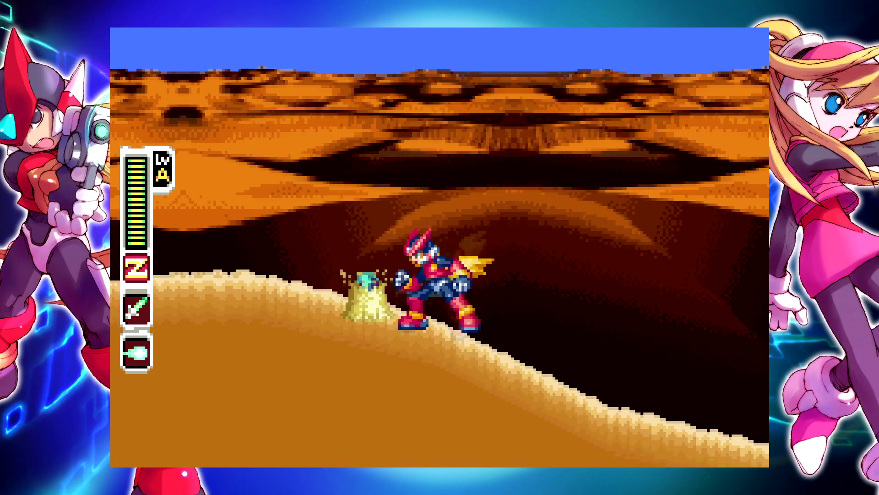
key(j)
key(Escape)
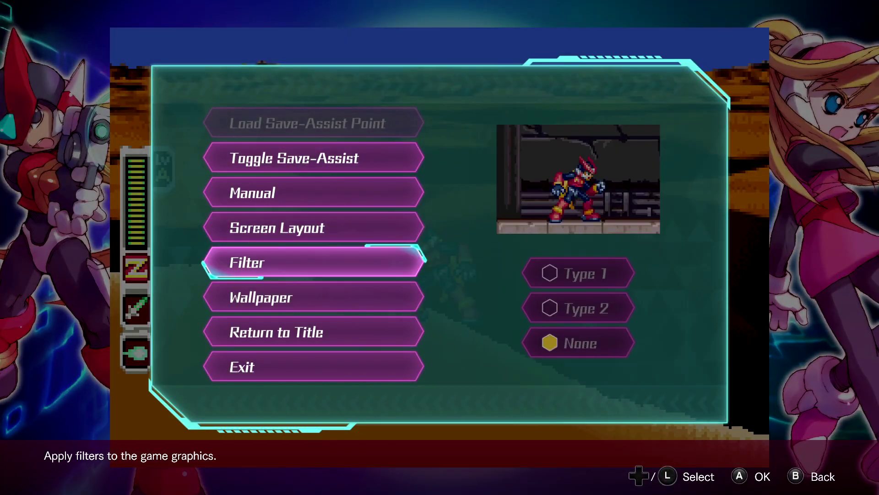
key(Down)
key(Down)
key(Down)
key(Return)
key(Return)
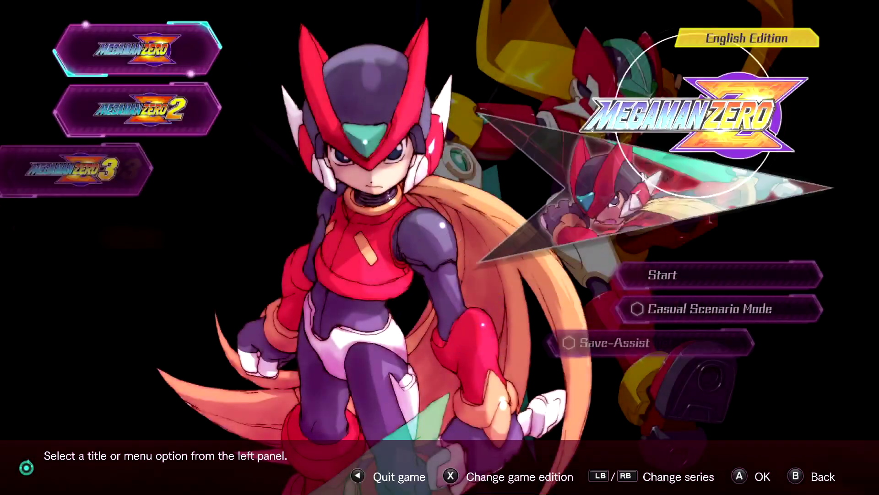
key(Escape)
key(Escape)
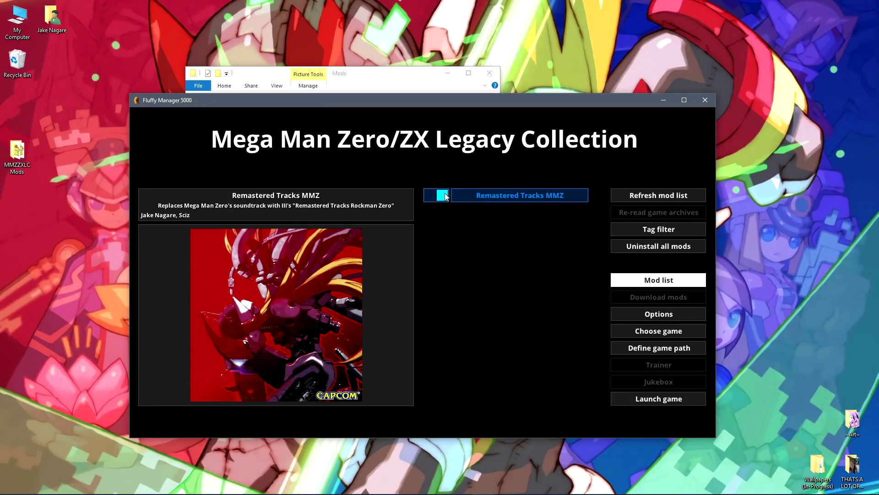
Untick Remastered Tracks MMZ to restore the original files, then relaunch the game.
click(445, 196)
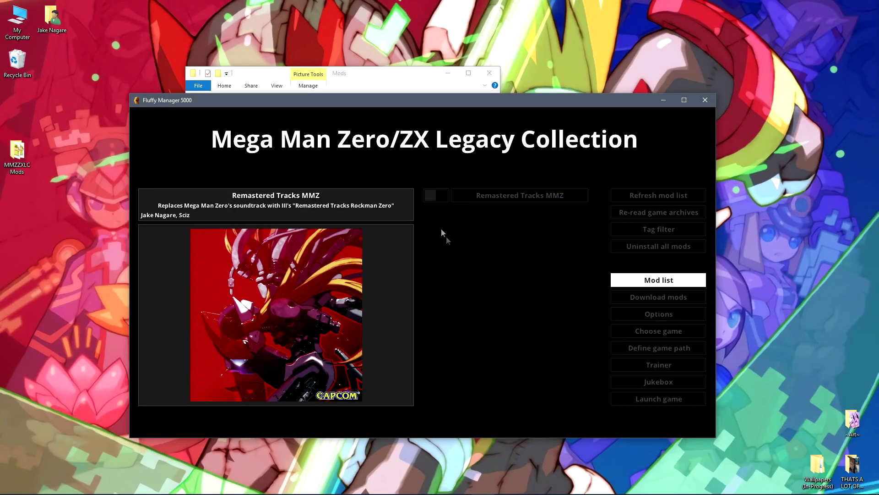
click(646, 400)
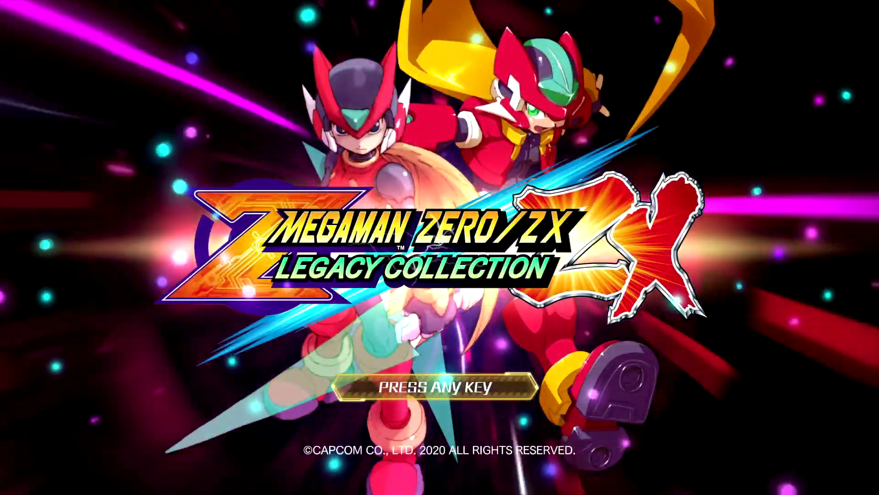
Load the Mega Man Zero save and start the Duel in Desert mission.
key(Return)
key(Return)
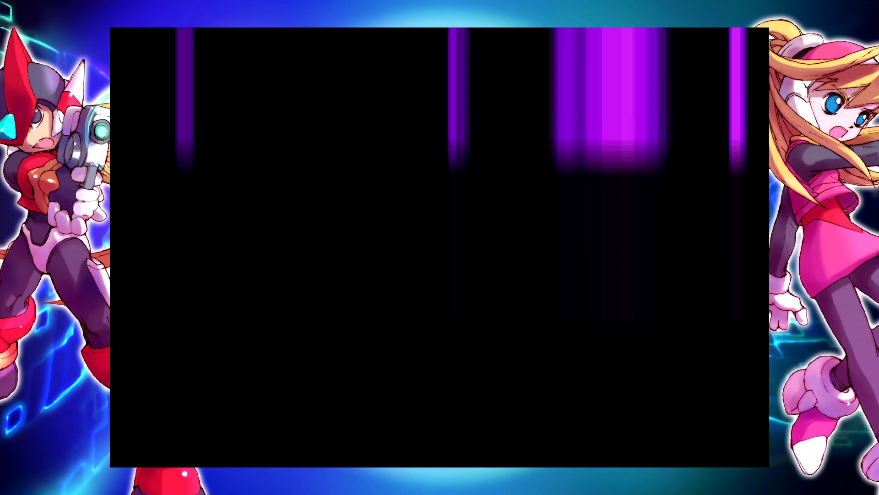
key(Return)
key(Return)
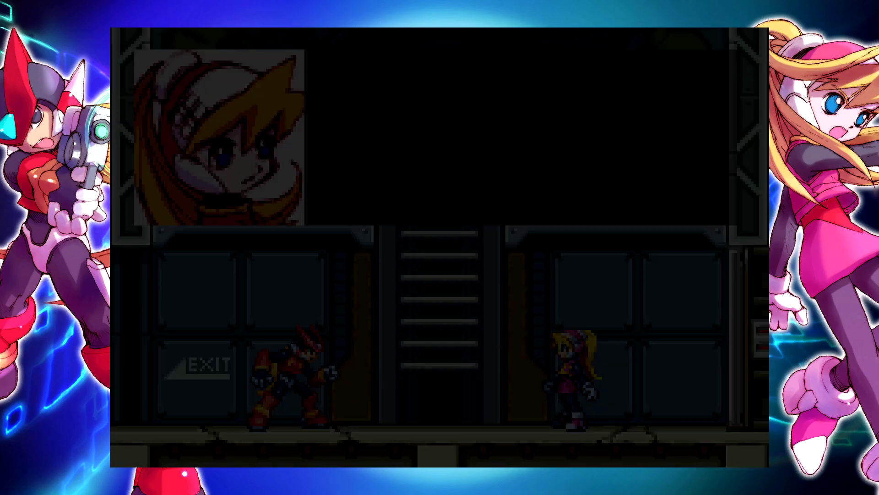
key(Return)
key(Return)
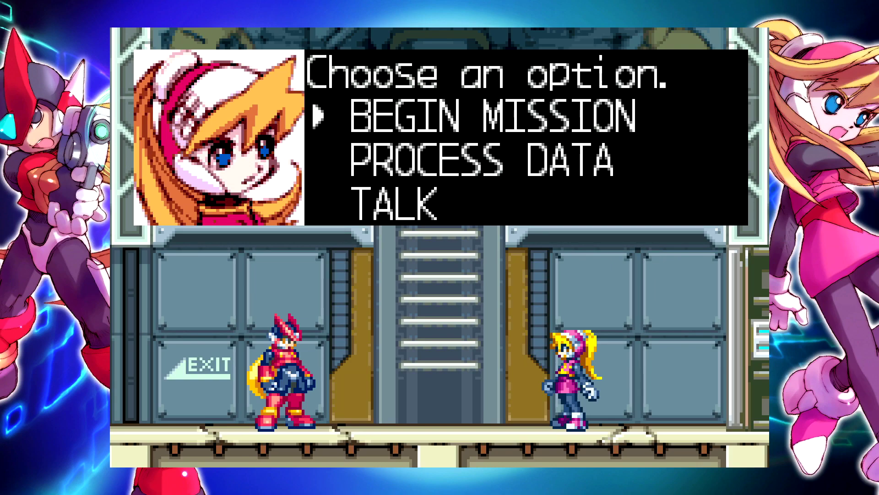
key(Return)
key(Down)
key(Down)
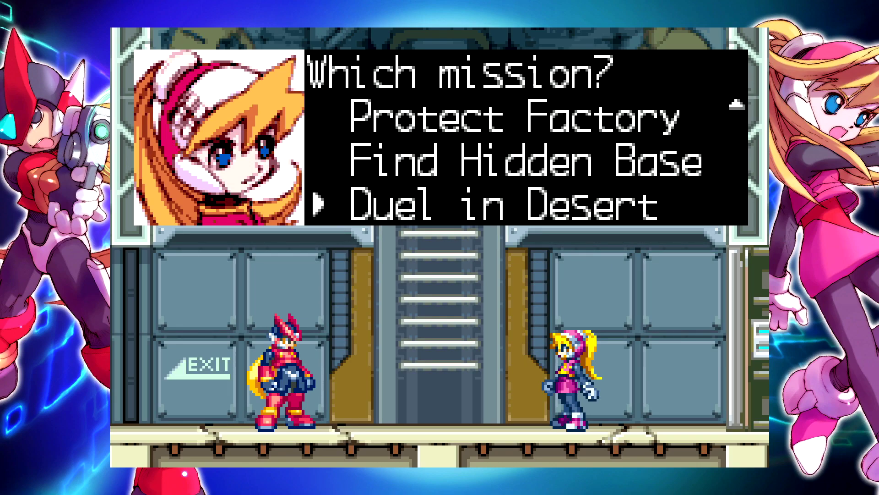
key(Return)
Skip the briefing, dash Zero across the desert, then open the pause menu.
key(Return)
key(Return)
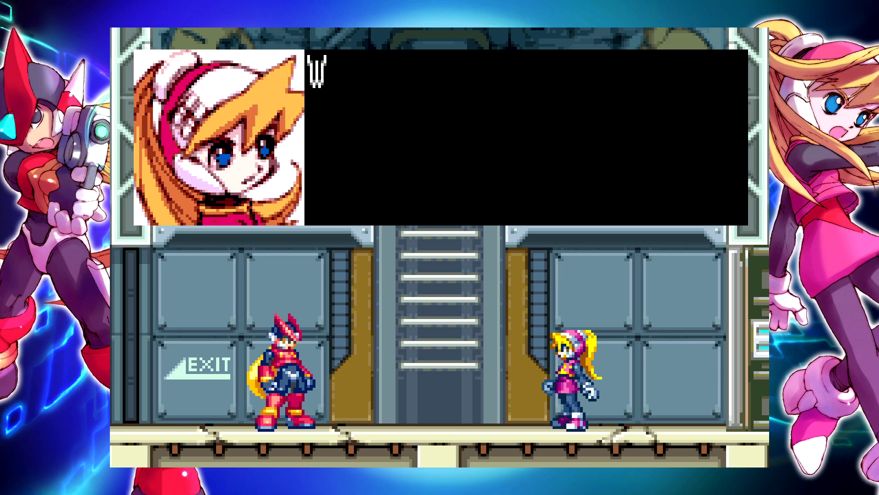
key(Return)
key(Return)
key(Return)
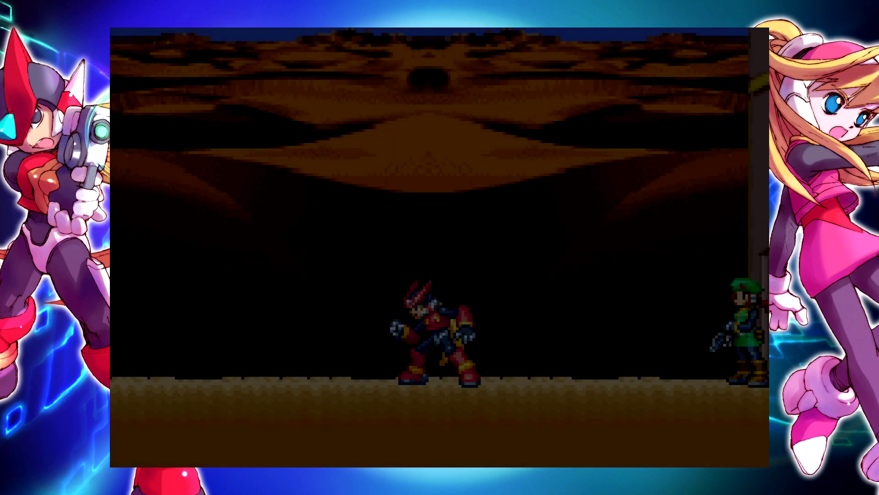
key(Return)
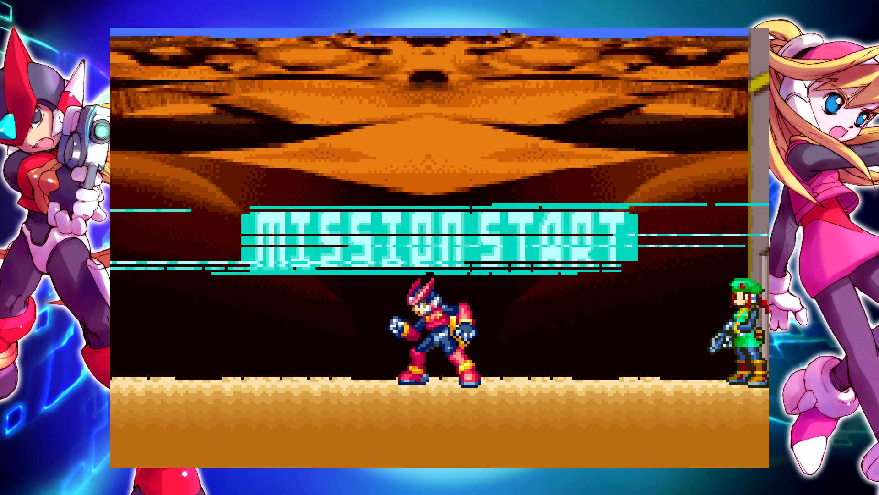
key(Right)
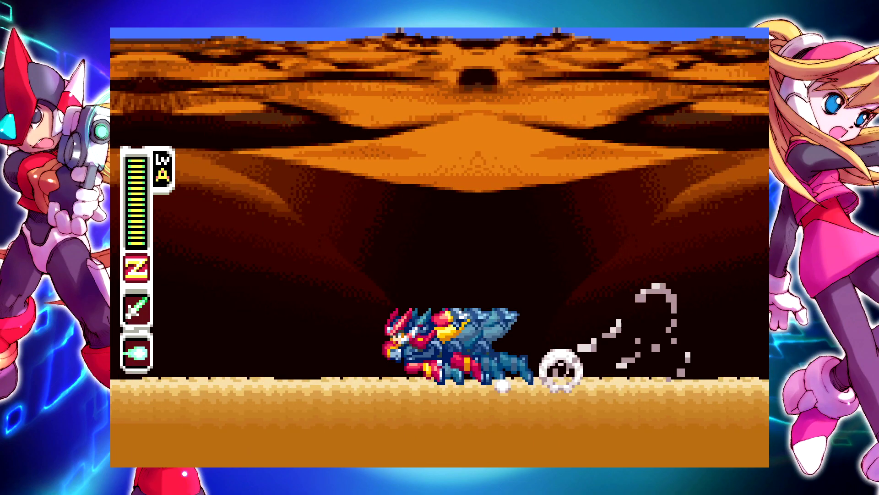
key(Escape)
key(Down)
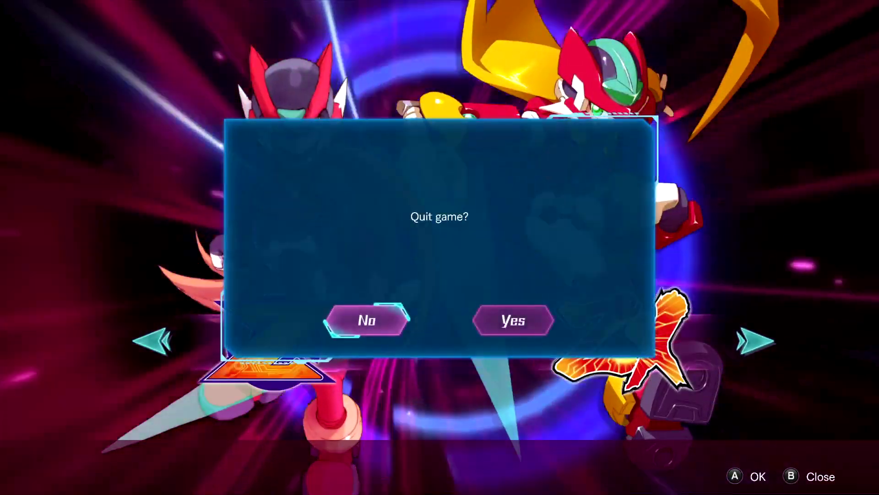
key(Escape)
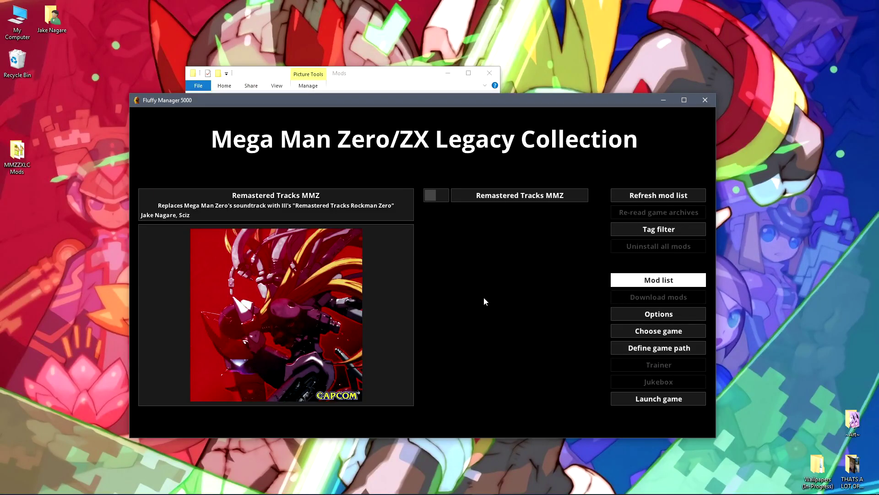